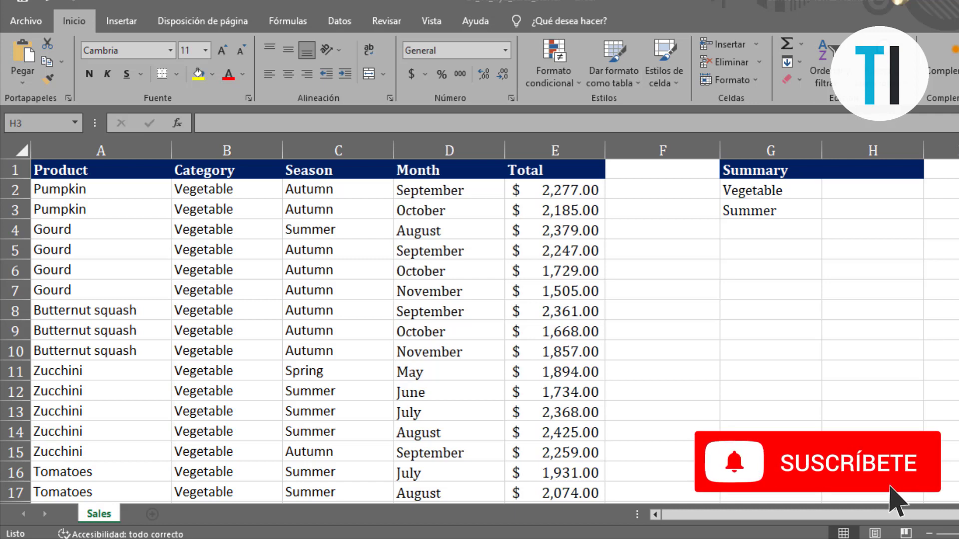
# Enter =CONTAR.SI(B:B;G2) in H2 to count the Vegetable rows, giving 72.
pyautogui.click(840, 195)
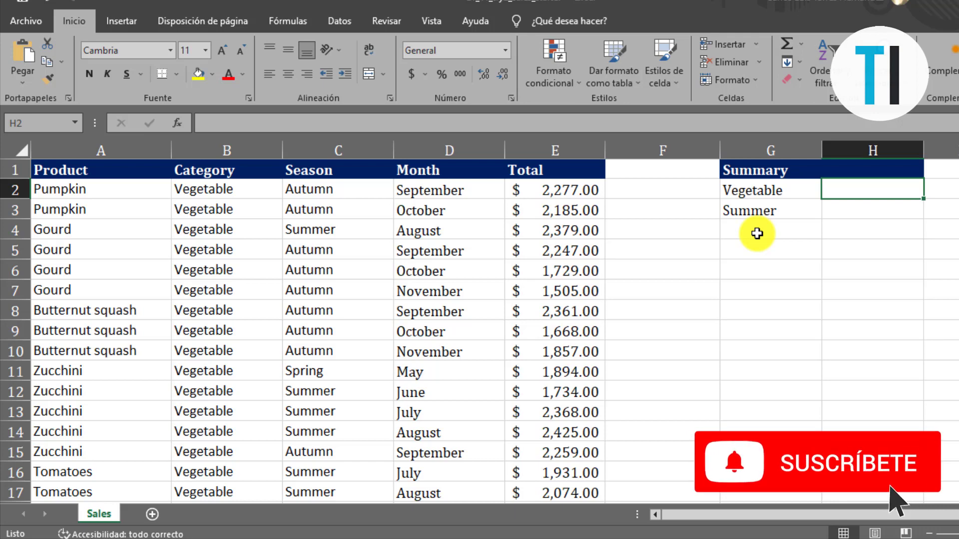
pyautogui.write('=con')
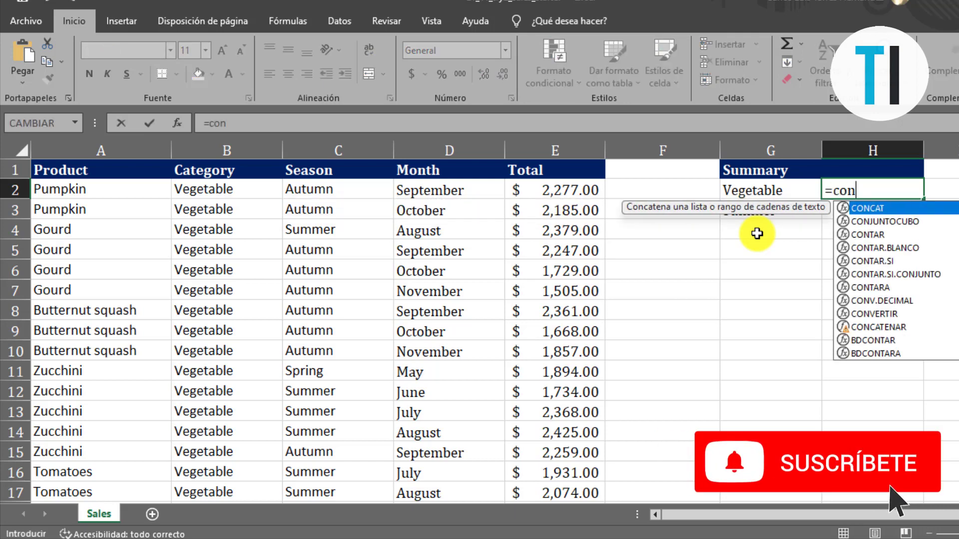
pyautogui.write('tar.si')
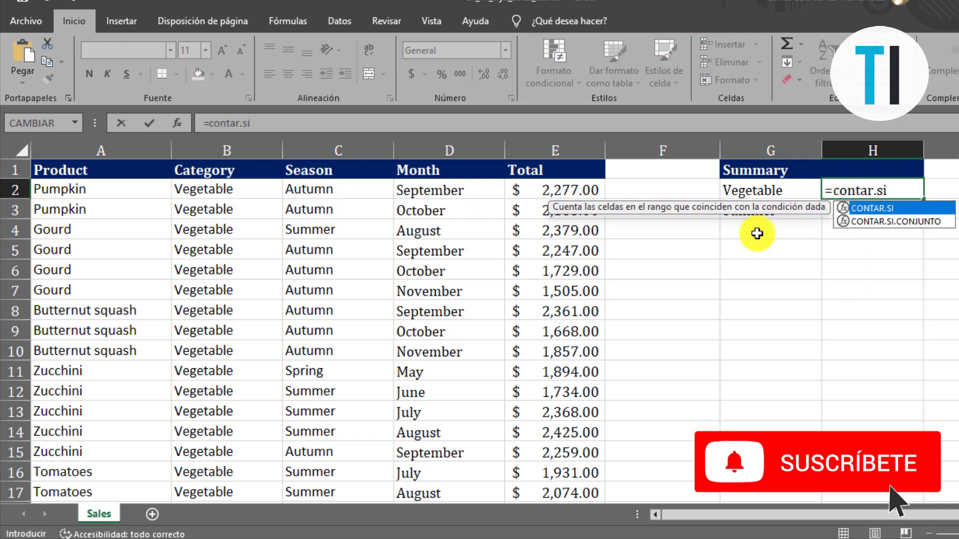
pyautogui.write('(')
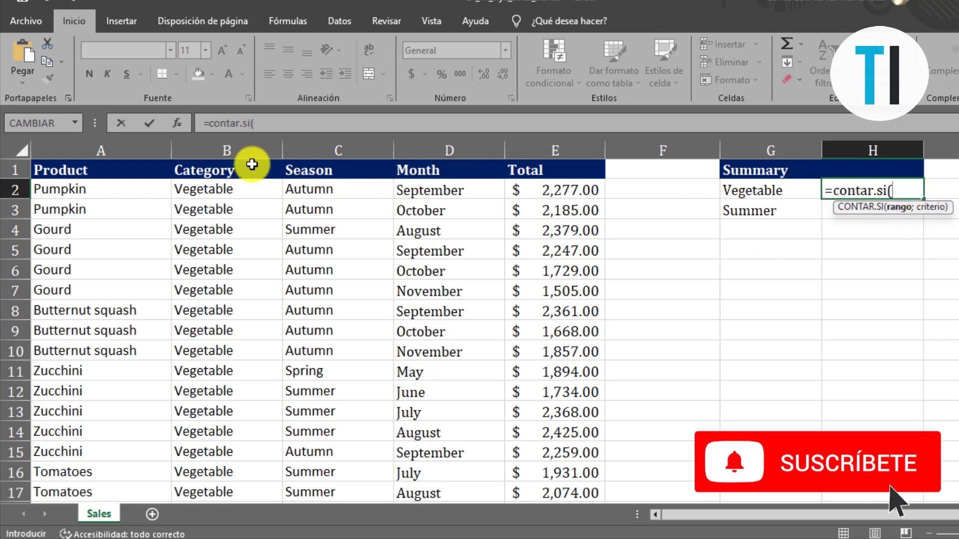
pyautogui.click(222, 150)
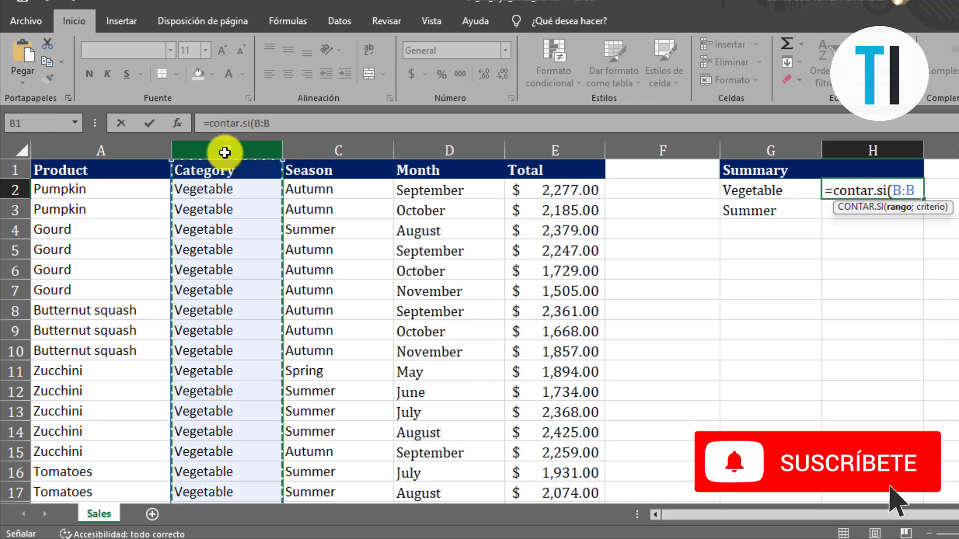
pyautogui.write(';')
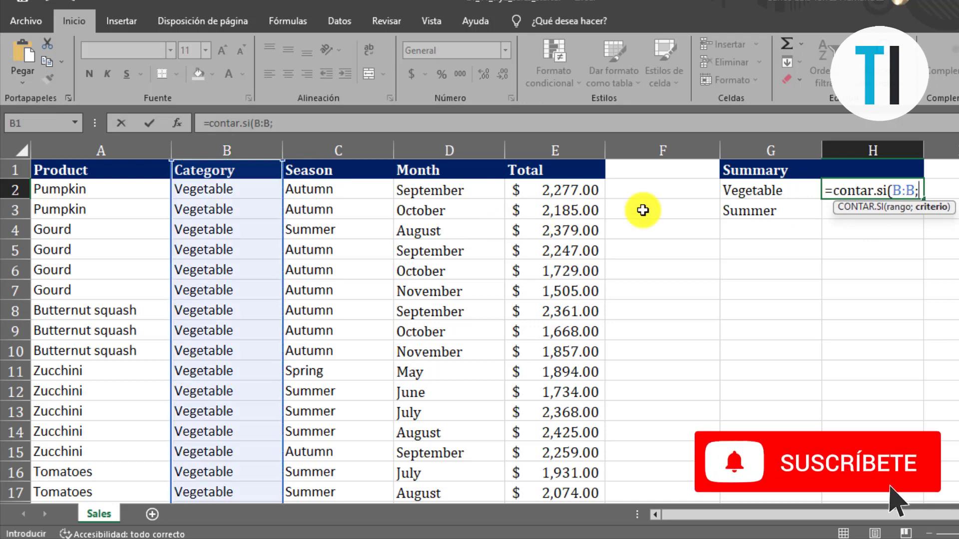
pyautogui.click(747, 195)
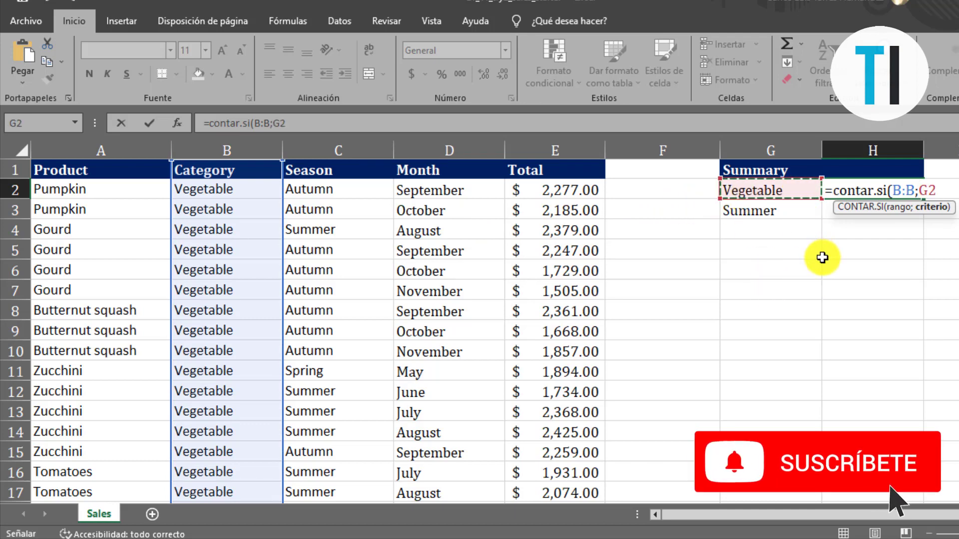
pyautogui.write('(')
pyautogui.press('BackSpace')
pyautogui.write(')')
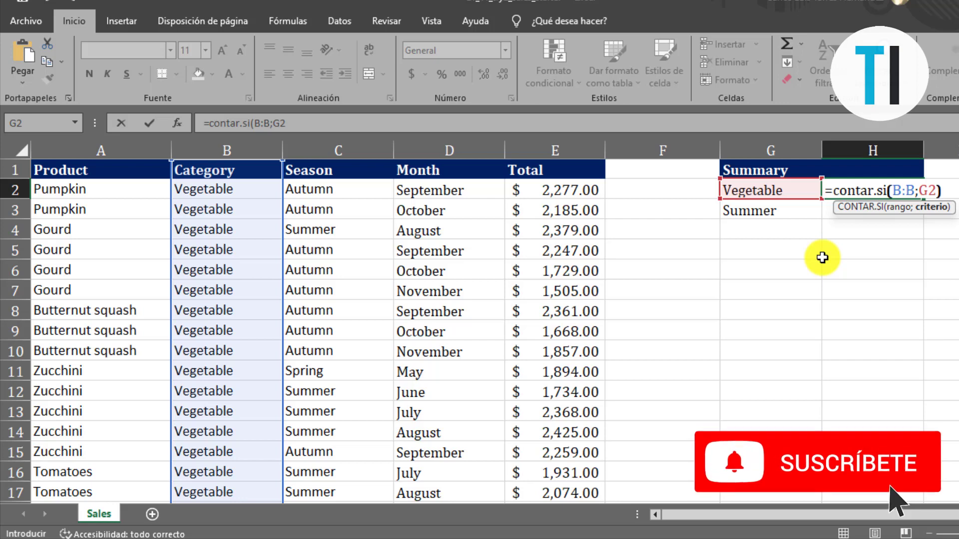
pyautogui.press('Return')
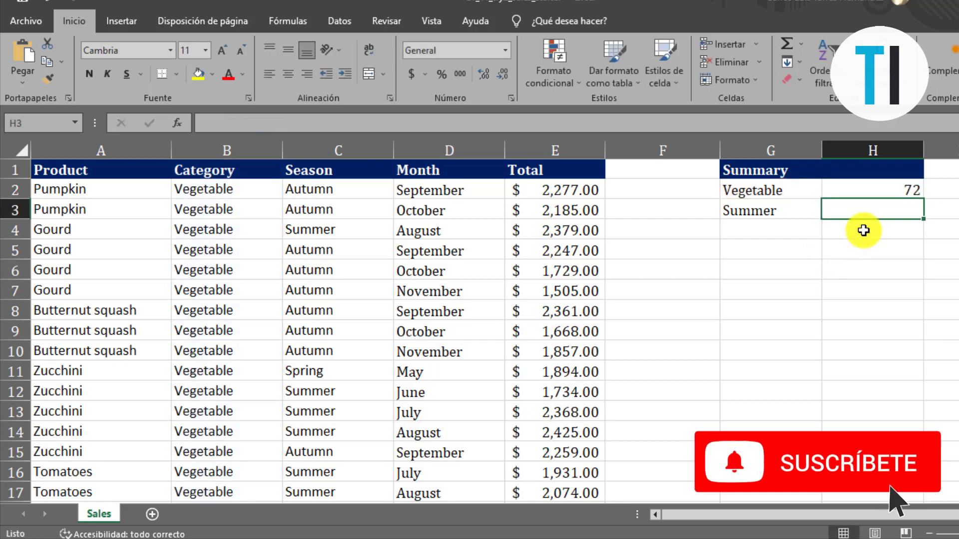
pyautogui.click(860, 189)
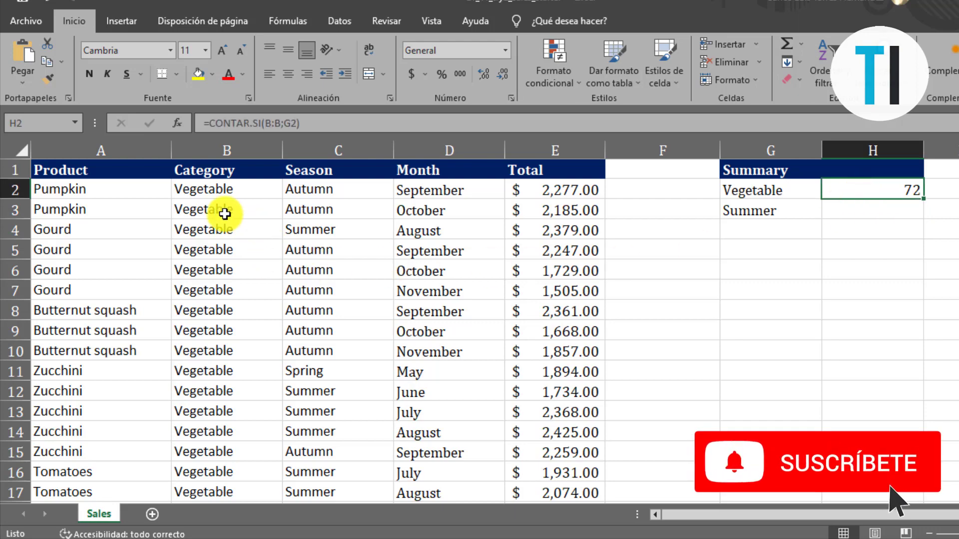
pyautogui.scroll(-2, 224, 214)
pyautogui.scroll(-5, 225, 214)
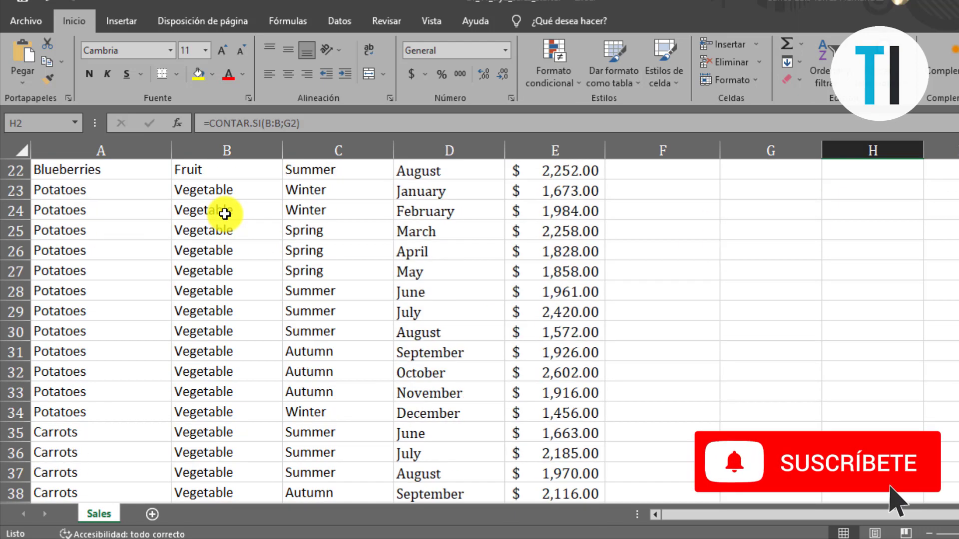
pyautogui.scroll(-6, 224, 214)
pyautogui.scroll(-6, 224, 214)
pyautogui.scroll(-9, 224, 214)
pyautogui.scroll(-4, 225, 214)
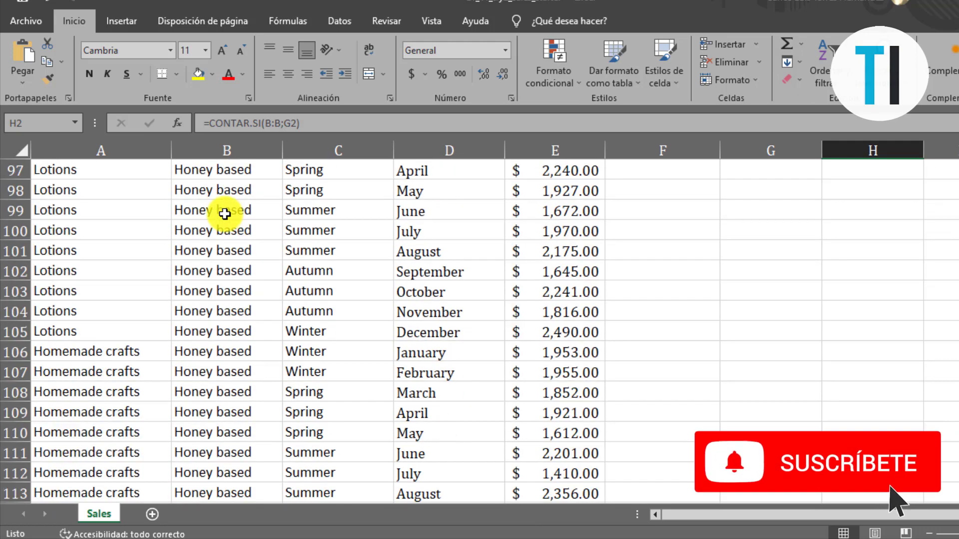
pyautogui.scroll(-7, 225, 213)
pyautogui.scroll(-7, 225, 214)
pyautogui.scroll(-5, 225, 214)
pyautogui.scroll(-7, 225, 214)
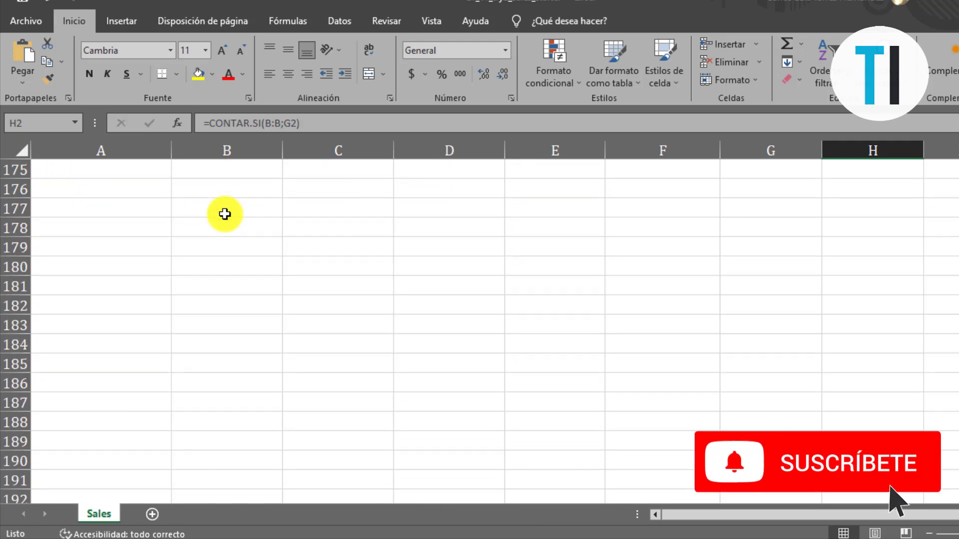
pyautogui.scroll(-8, 225, 214)
pyautogui.scroll(2, 225, 214)
pyautogui.scroll(5, 225, 213)
pyautogui.scroll(9, 225, 214)
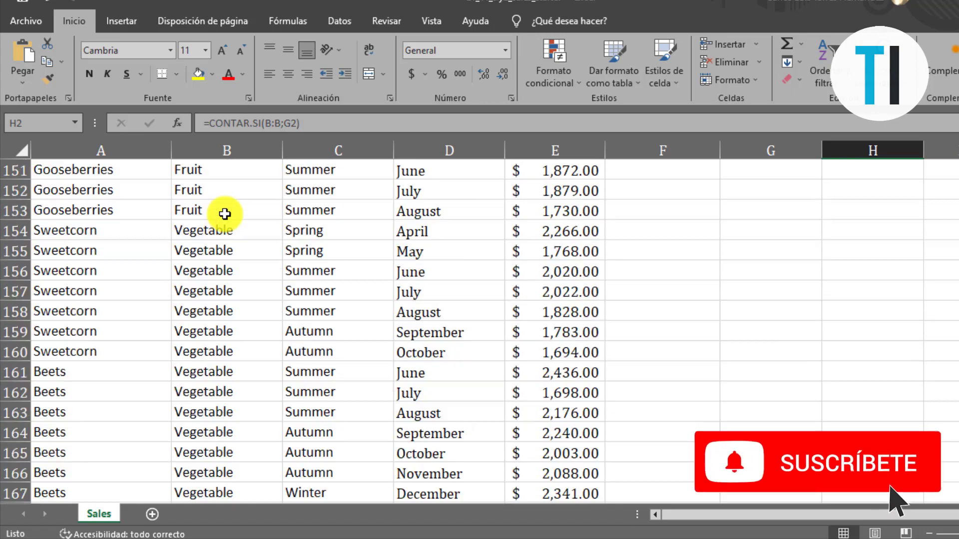
pyautogui.scroll(8, 225, 213)
pyautogui.scroll(13, 225, 214)
pyautogui.scroll(7, 225, 214)
pyautogui.scroll(11, 224, 213)
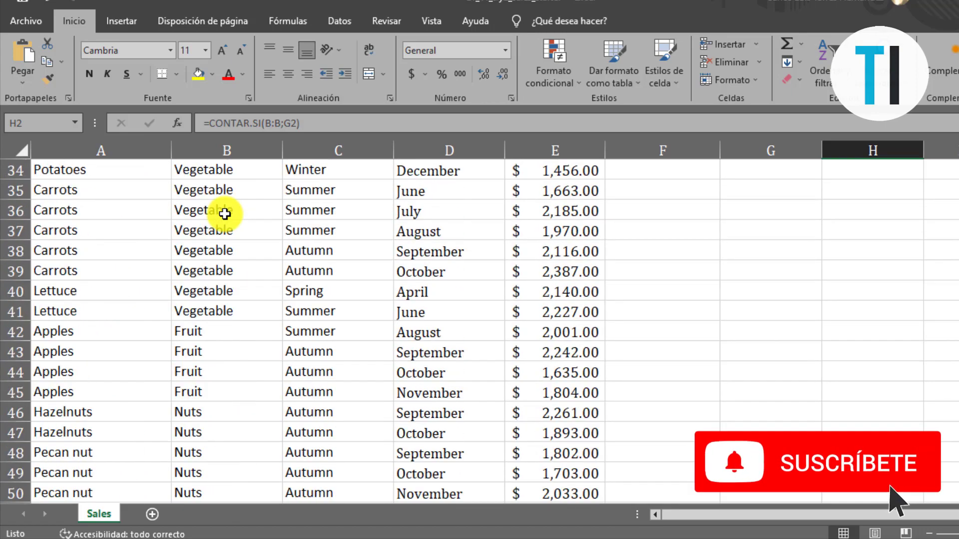
pyautogui.scroll(11, 225, 214)
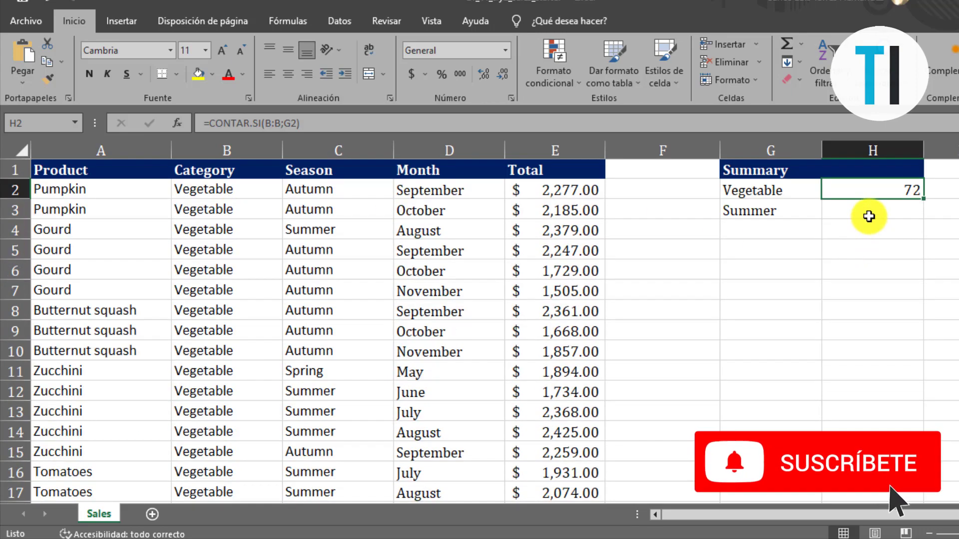
pyautogui.click(869, 216)
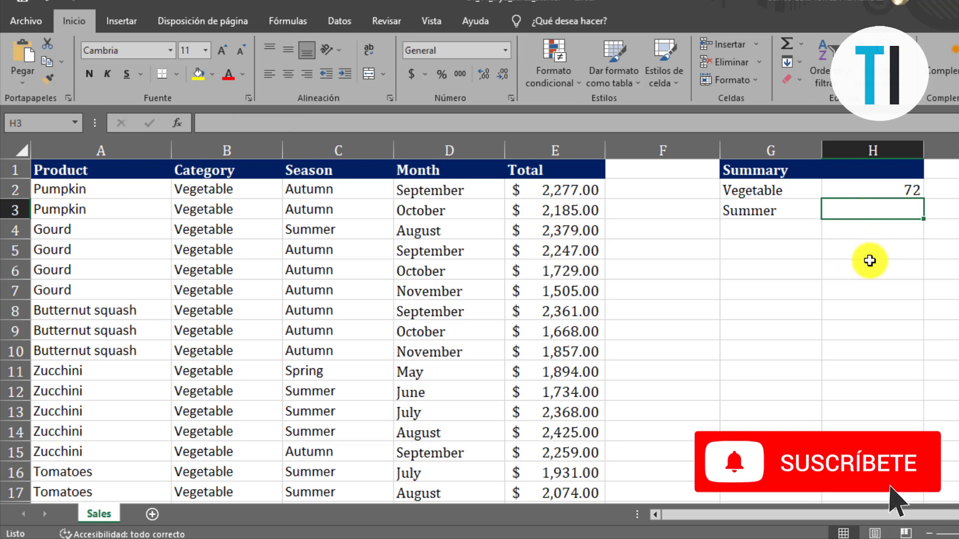
# Enter =CONTAR.SI(C:C;G3) in H3 for 53 Summer rows, then review the H2 and H3 formulas.
pyautogui.write('=conta')
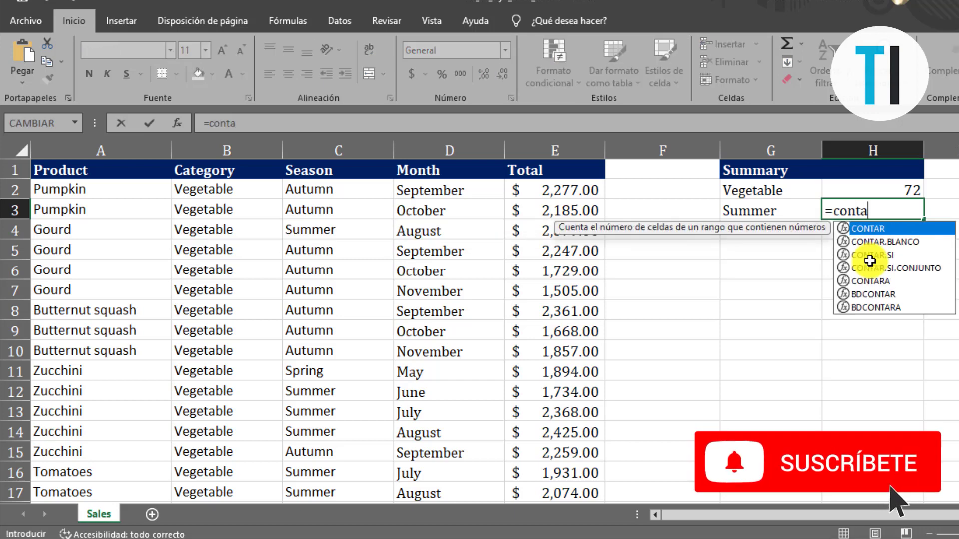
pyautogui.write('r.si')
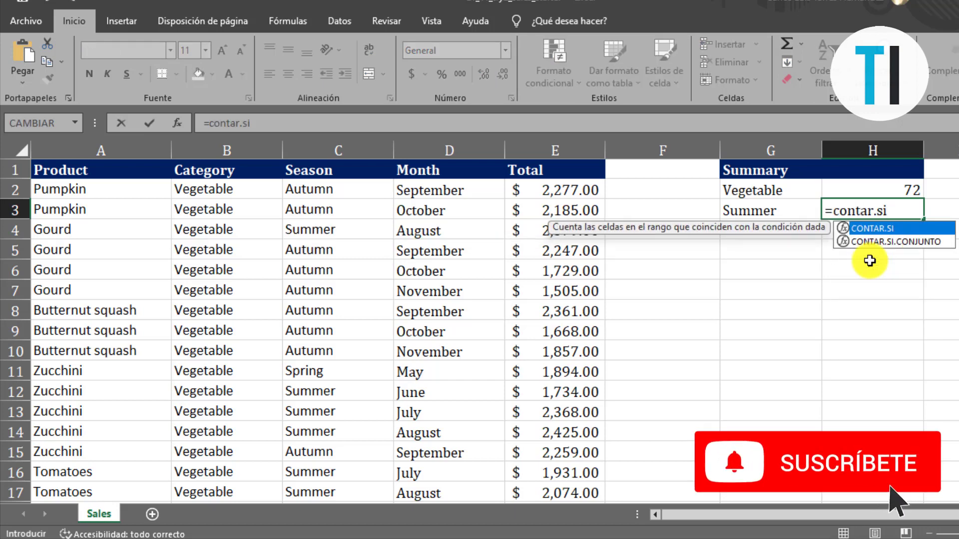
pyautogui.write('(')
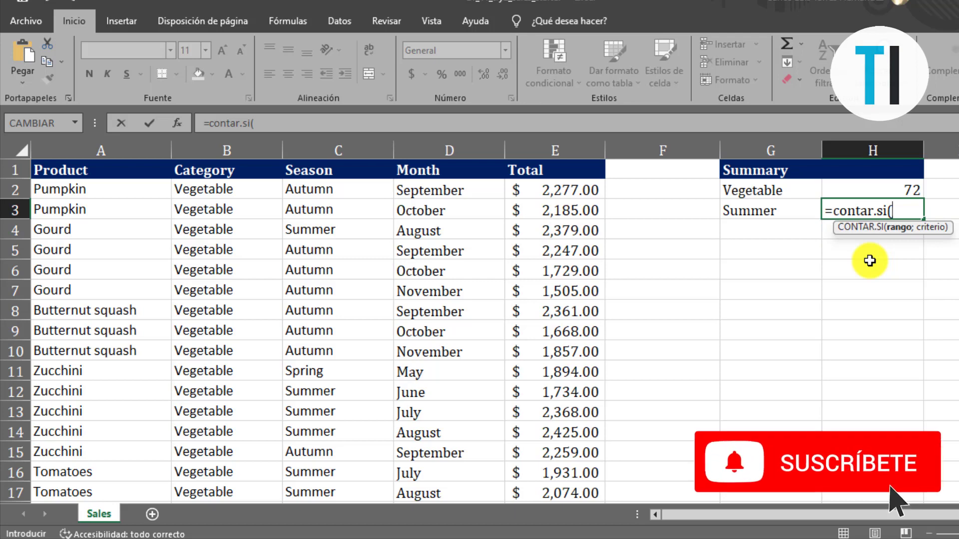
pyautogui.click(354, 149)
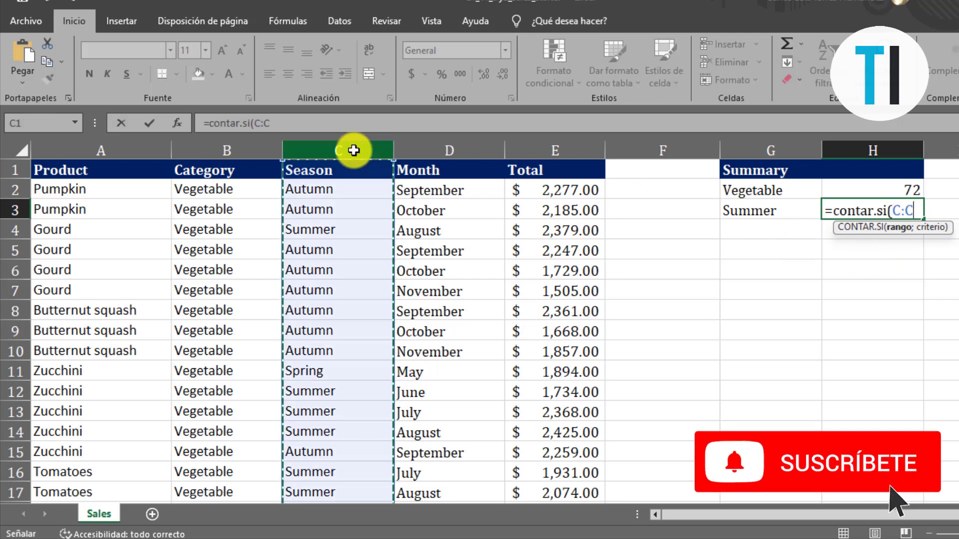
pyautogui.write(';')
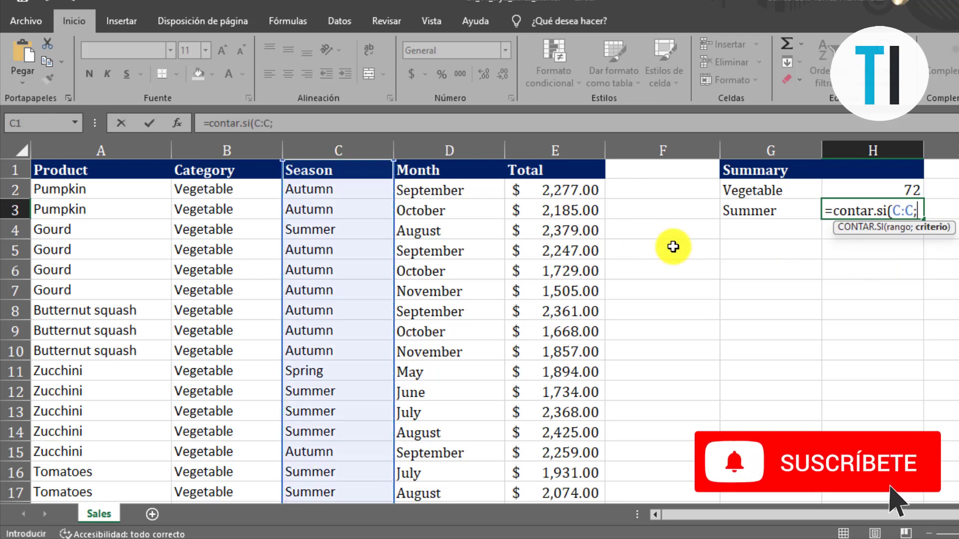
pyautogui.click(731, 213)
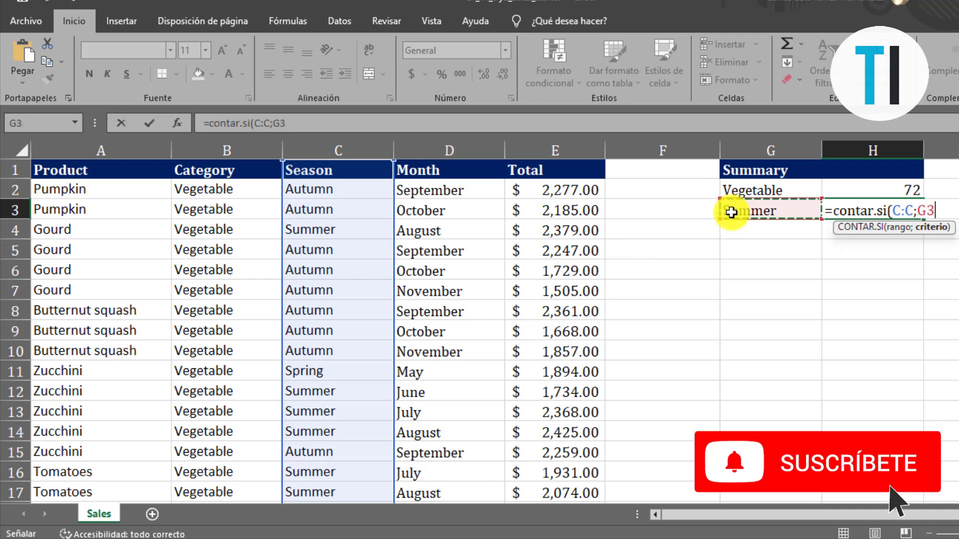
pyautogui.write(')')
pyautogui.press('Return')
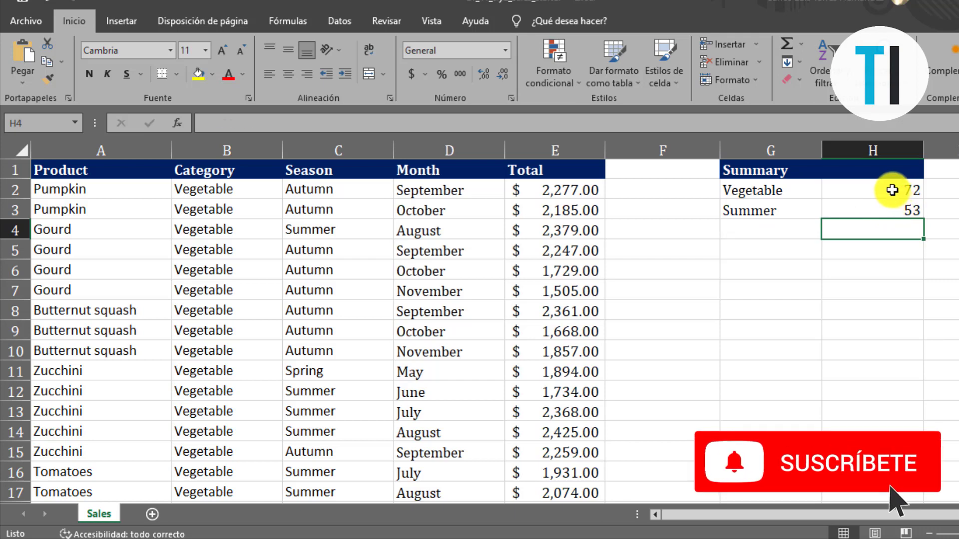
pyautogui.click(891, 190)
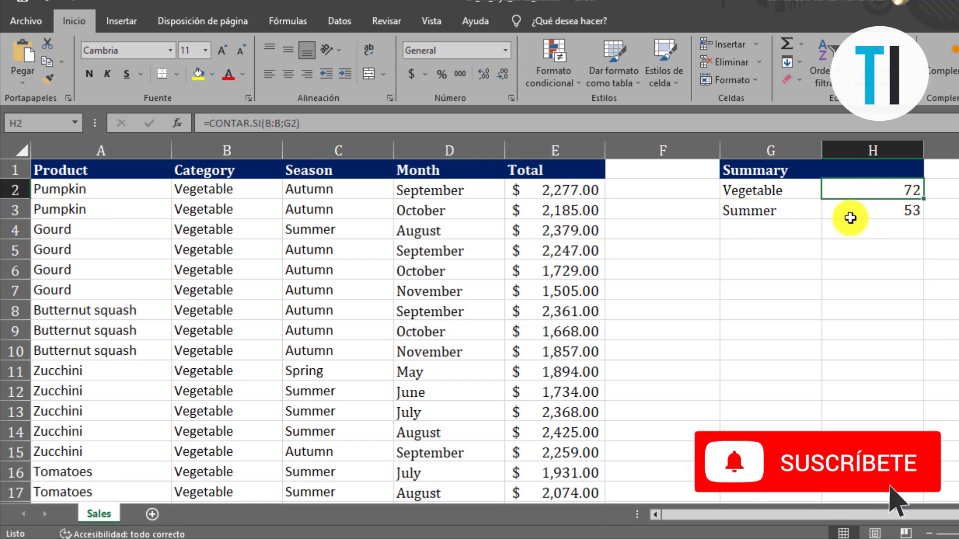
pyautogui.click(850, 218)
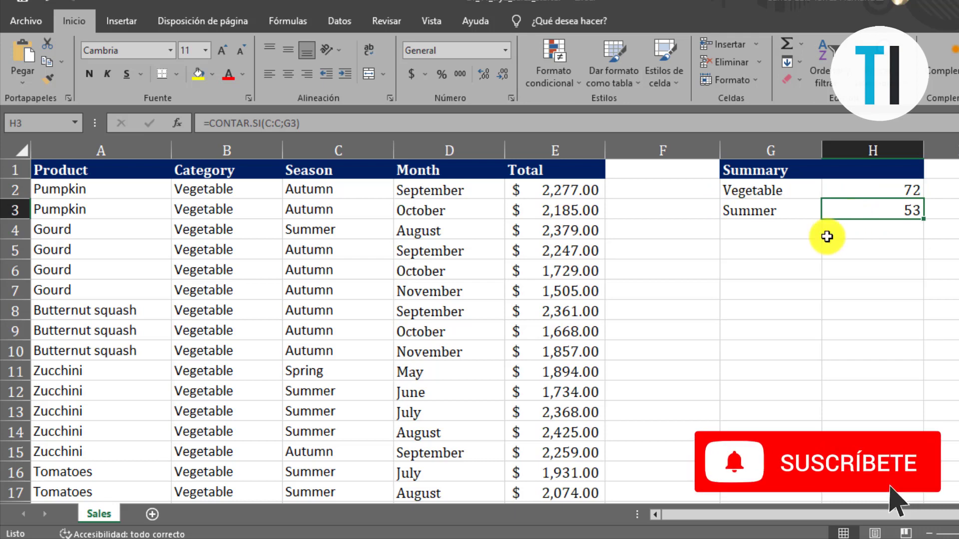
pyautogui.click(782, 247)
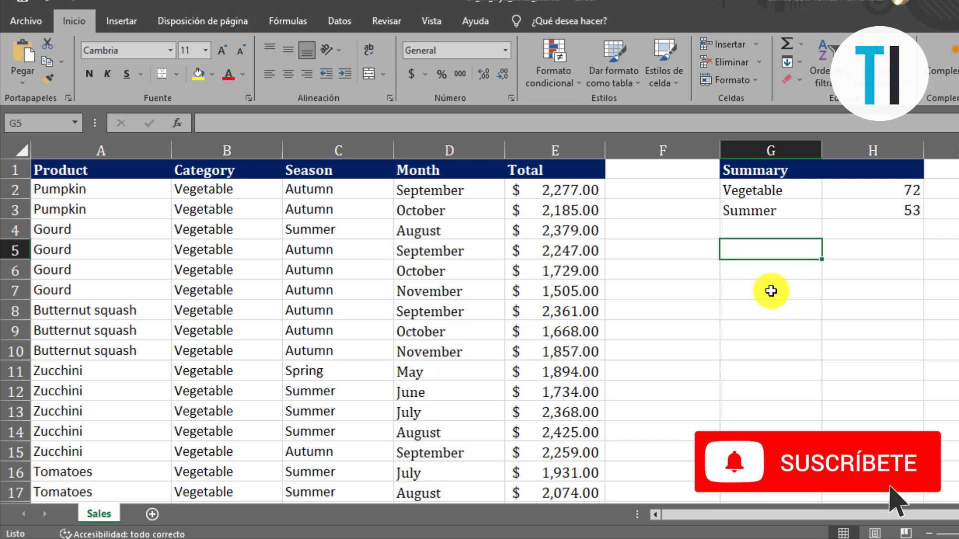
# Enter =CONTAR.SI.CONJUNTO(B:B;G2;C:C;G3) in G5, counting 24 rows that are both Vegetable and Summer.
pyautogui.write('=')
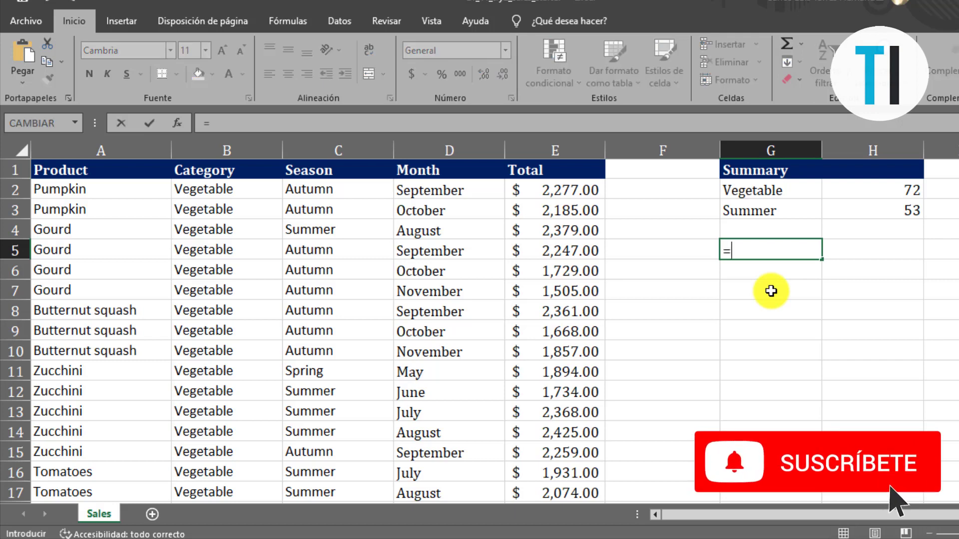
pyautogui.write('con')
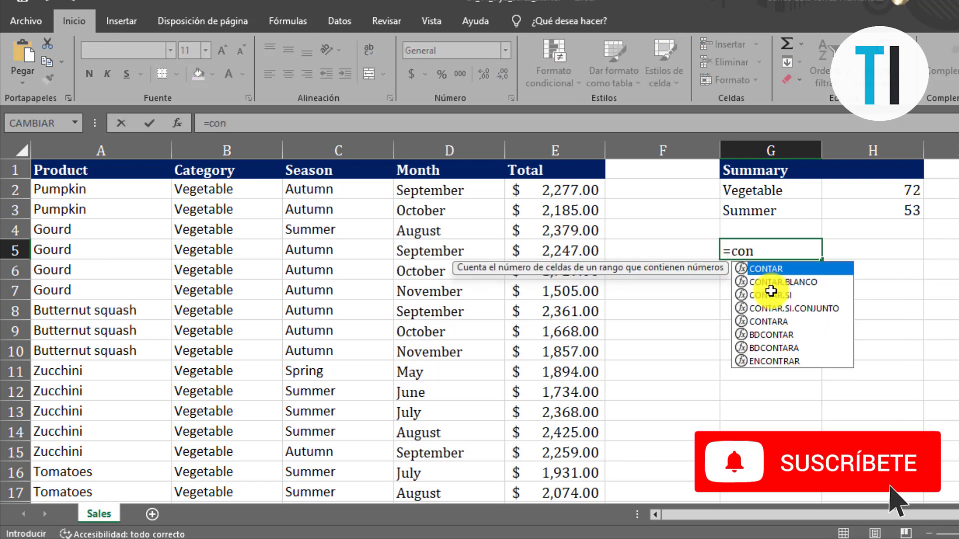
pyautogui.write('tar.si')
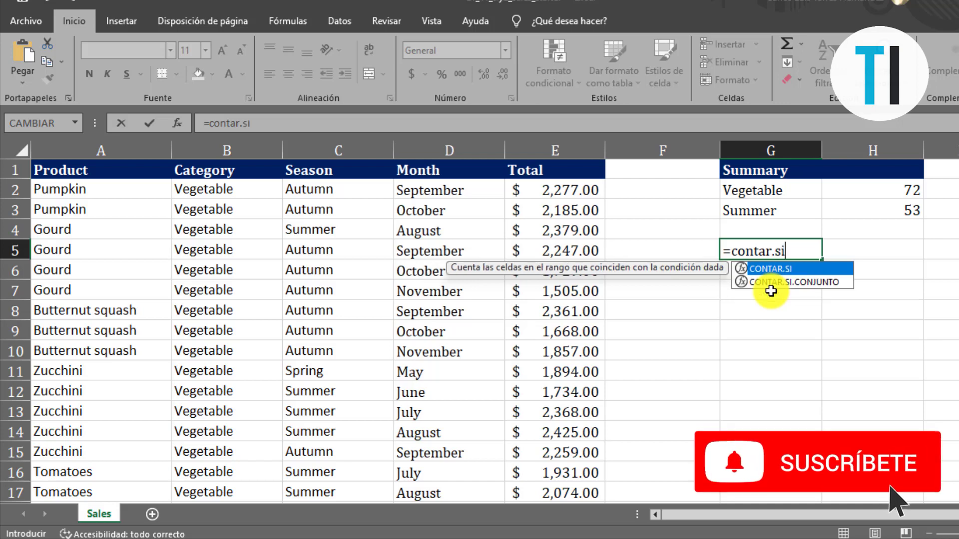
pyautogui.write('.conjunt')
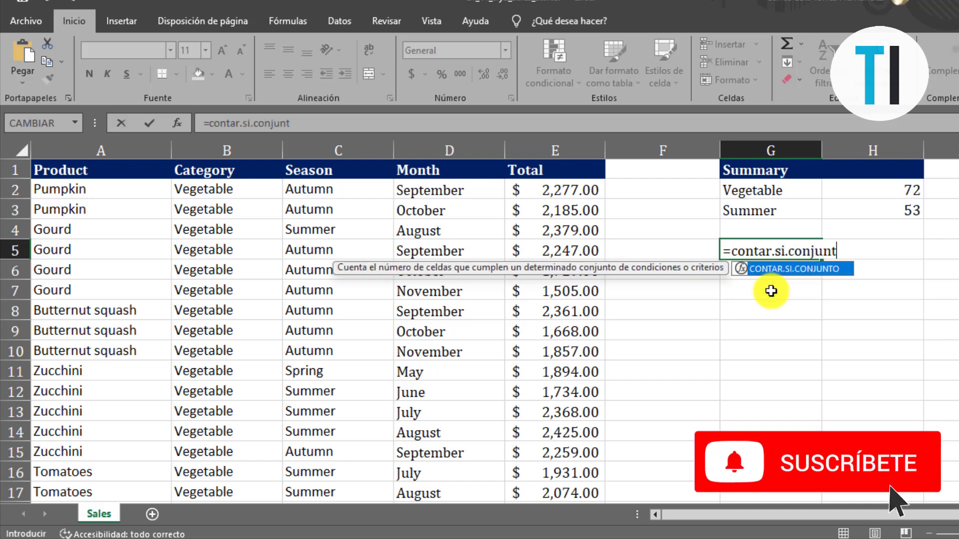
pyautogui.write('o(')
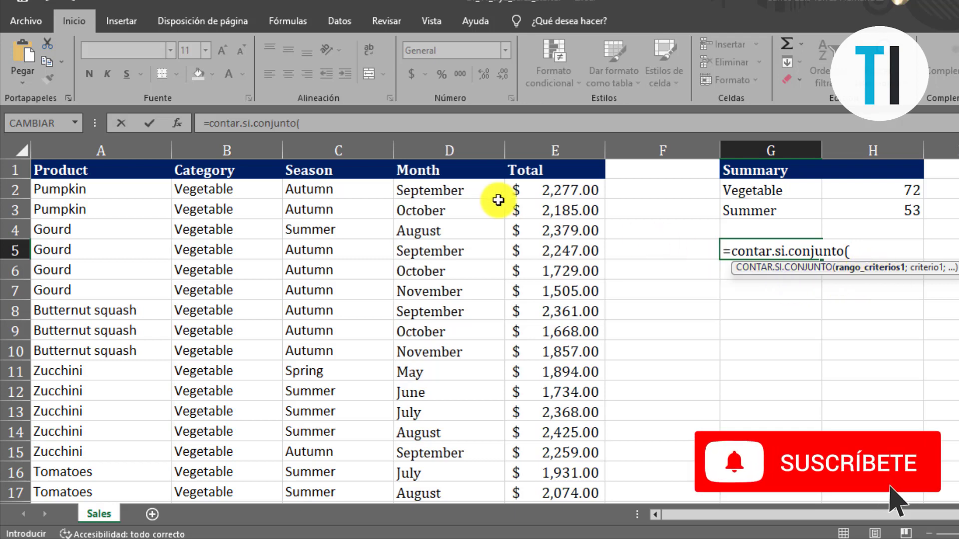
pyautogui.click(252, 150)
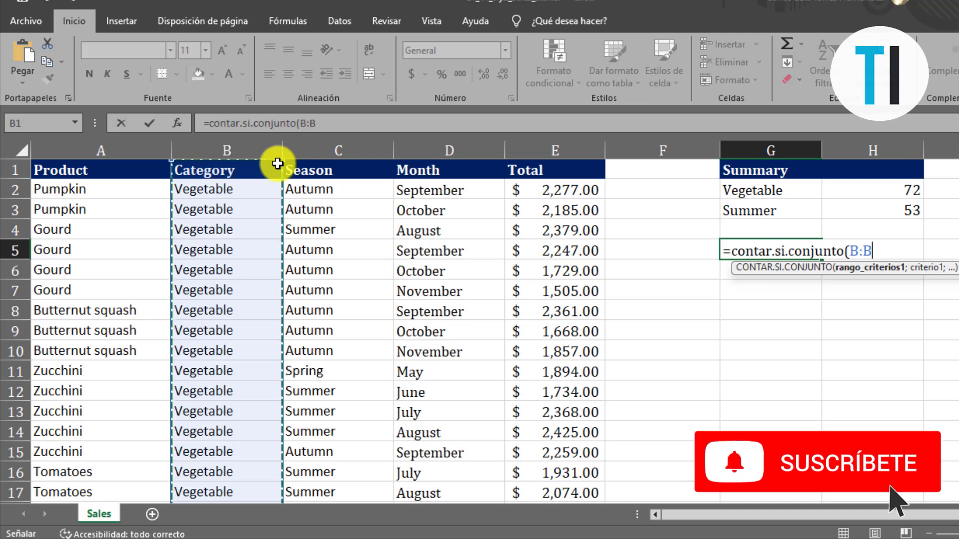
pyautogui.write(';')
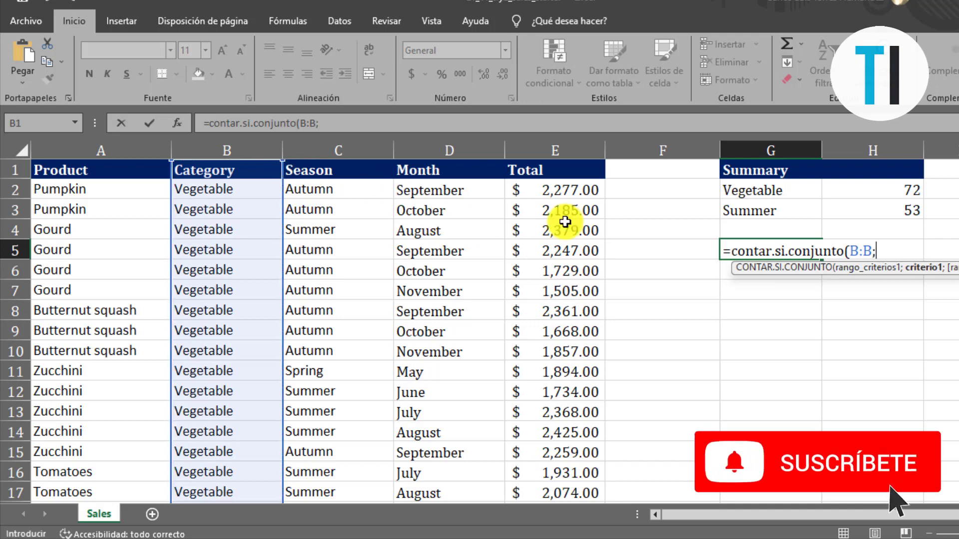
pyautogui.click(752, 192)
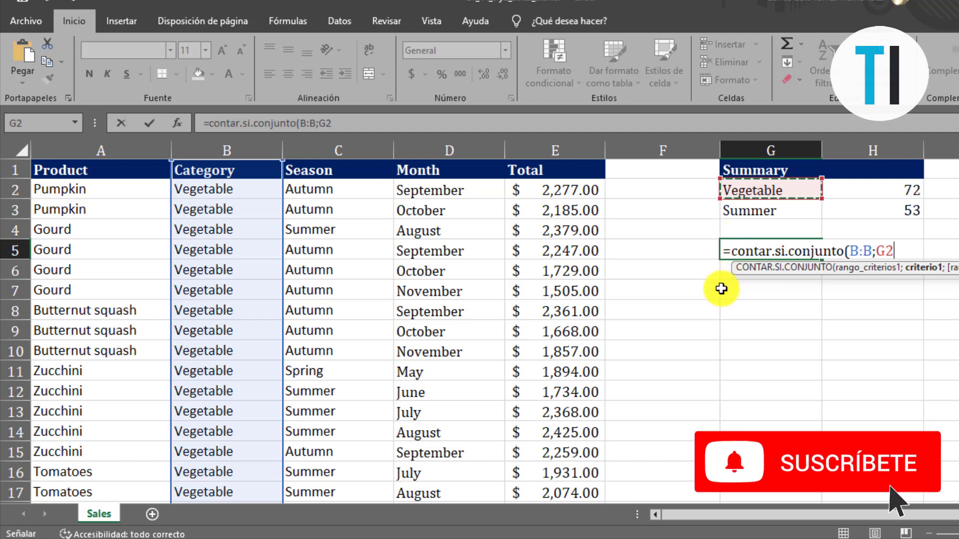
pyautogui.write(';')
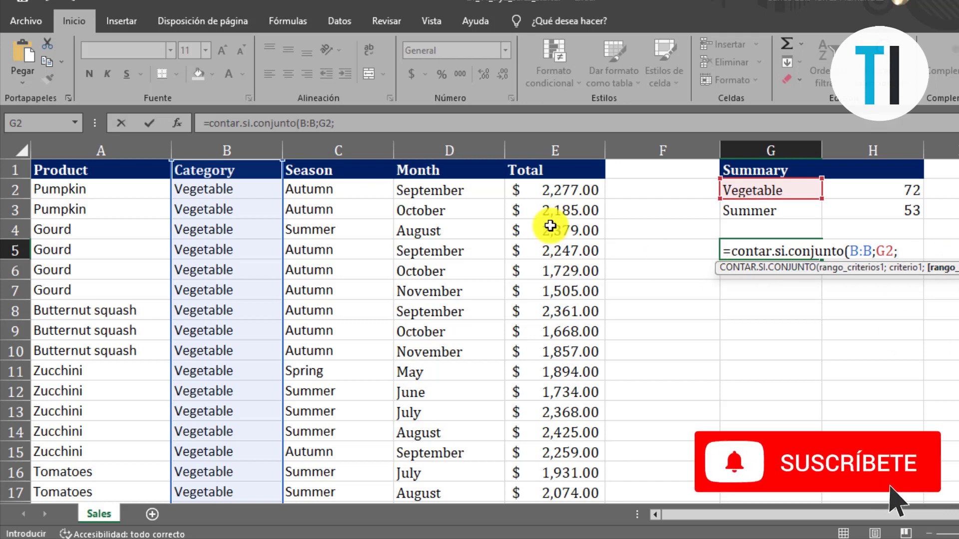
pyautogui.click(363, 150)
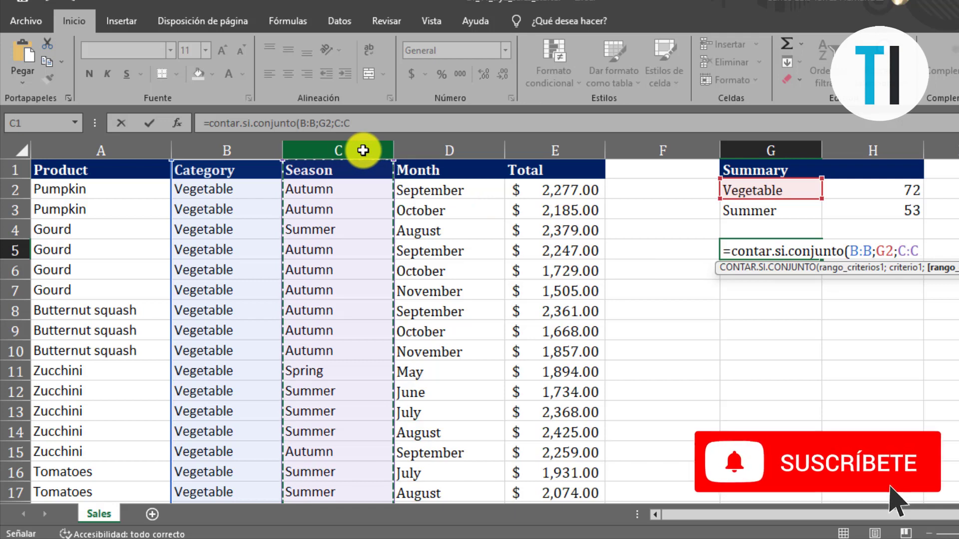
pyautogui.write(';')
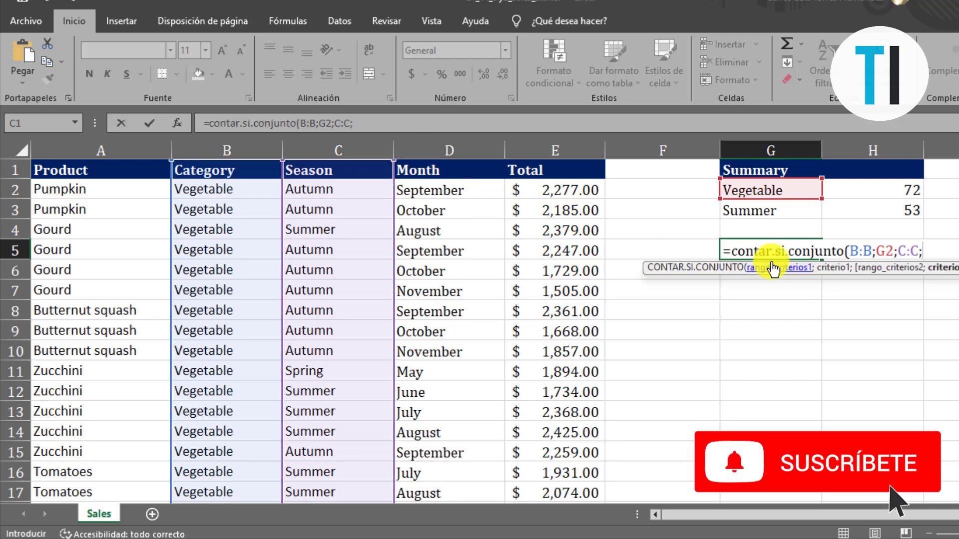
pyautogui.click(774, 215)
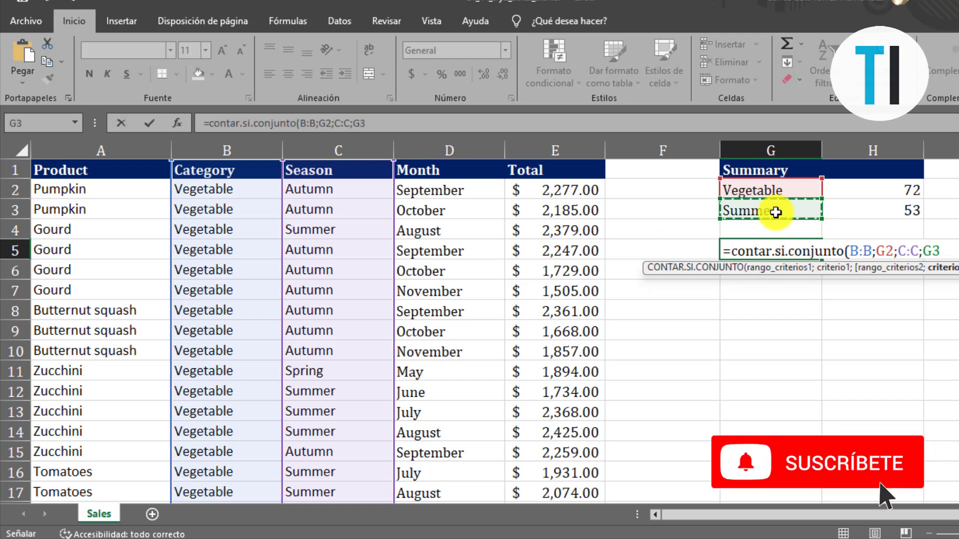
pyautogui.write(')')
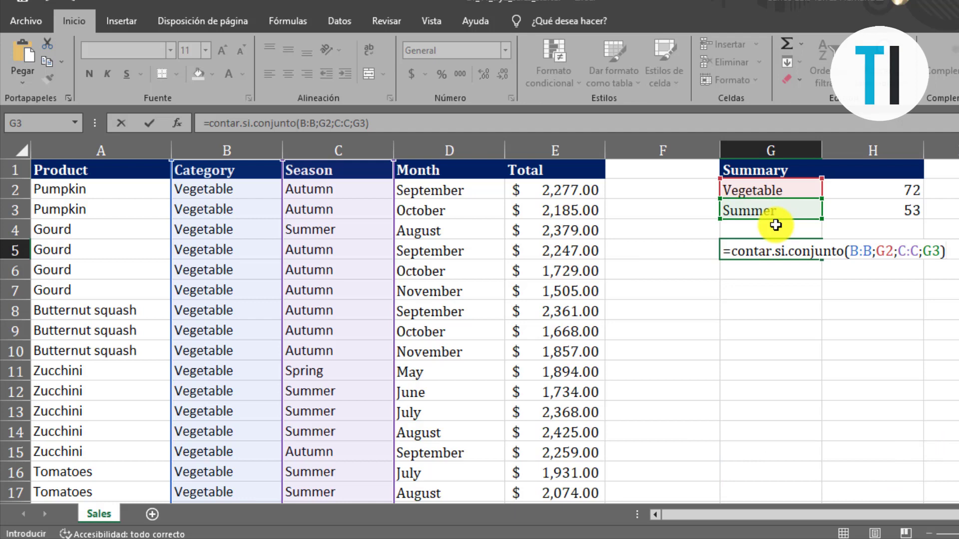
pyautogui.press('Return')
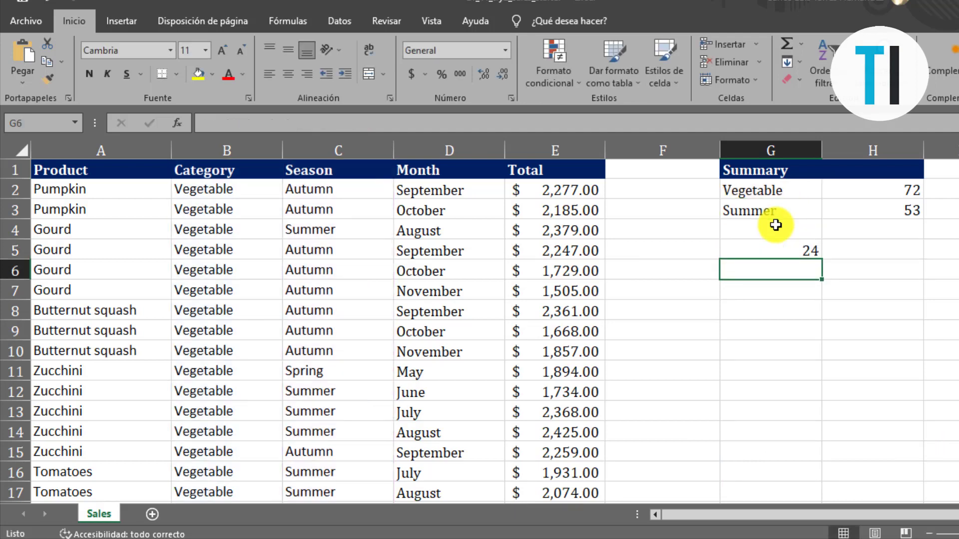
pyautogui.click(786, 252)
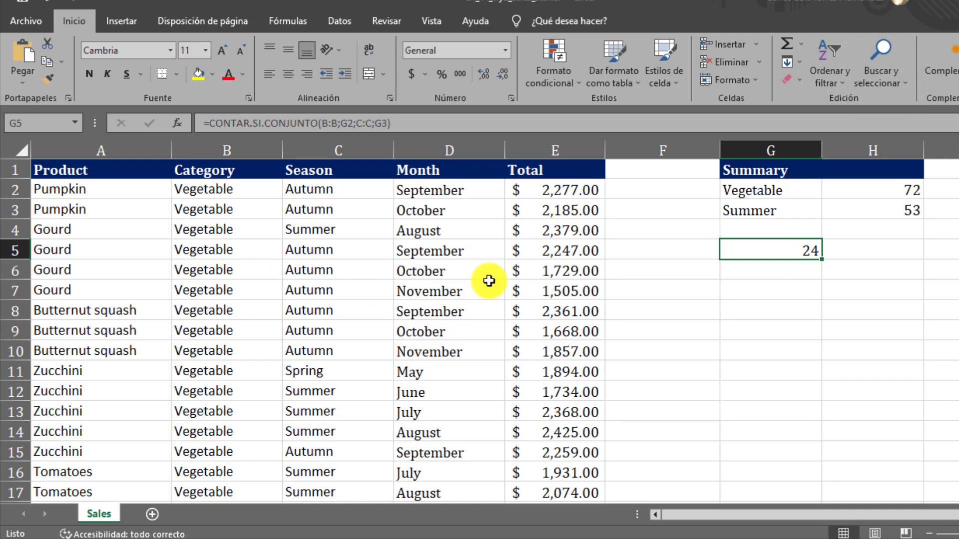
pyautogui.click(784, 282)
pyautogui.click(785, 255)
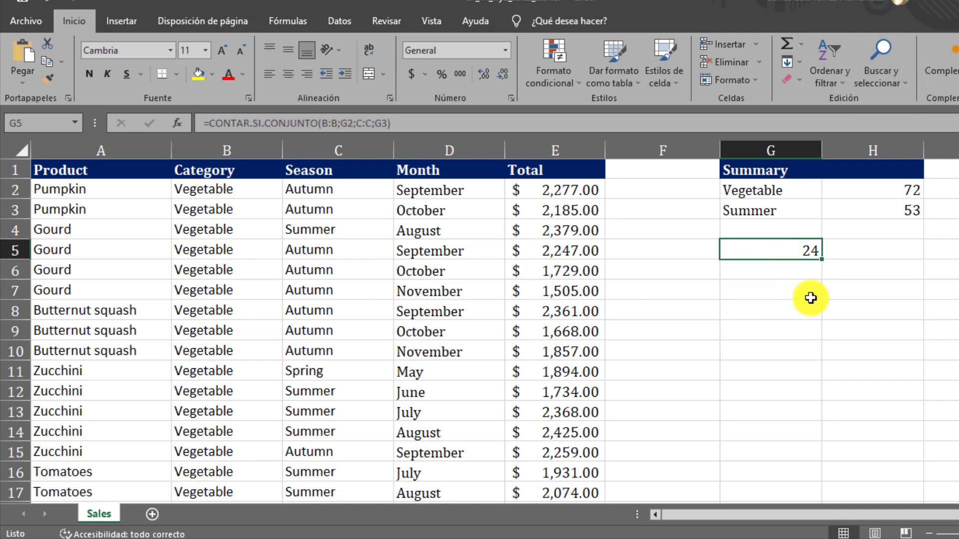
pyautogui.click(793, 270)
pyautogui.click(790, 249)
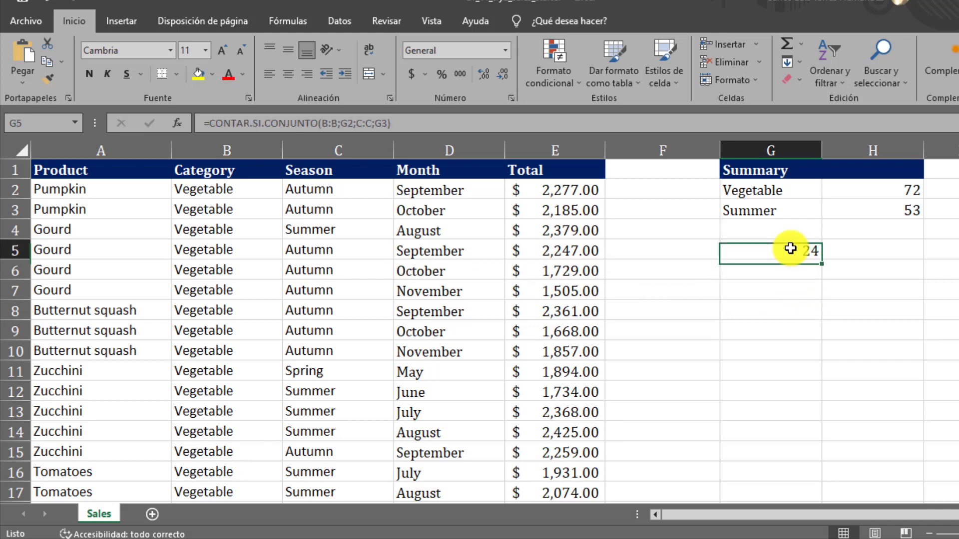
pyautogui.click(852, 250)
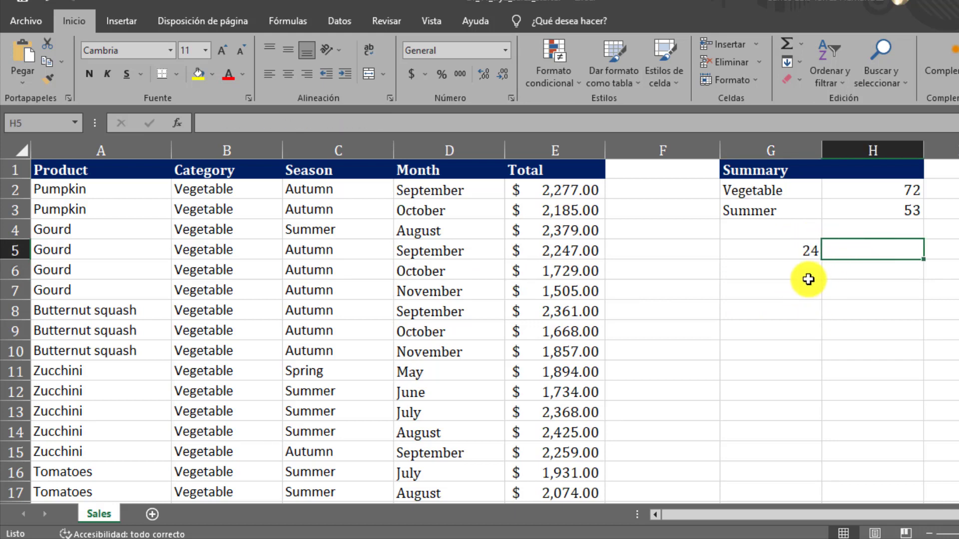